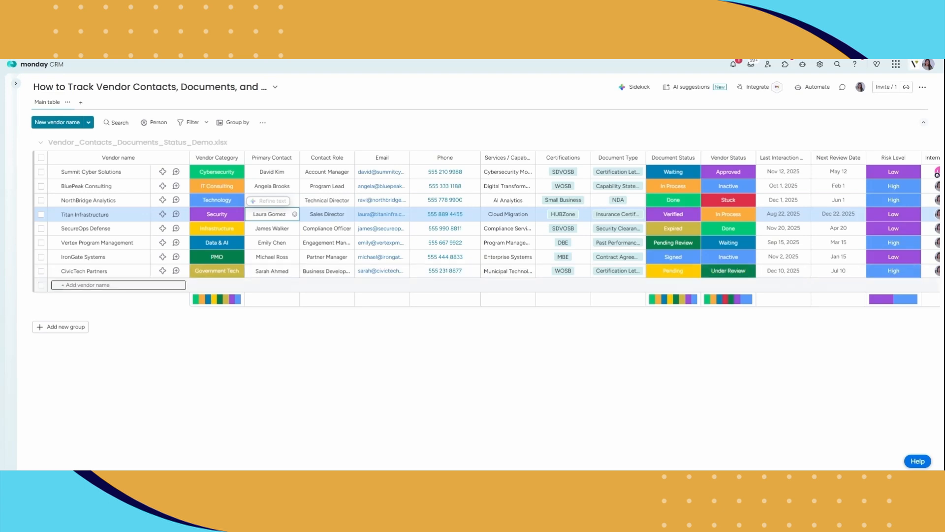
# Add a vendor named TEST VENDOR COLUTIONS to the table and set its vendor category to Security.
pyautogui.click(108, 285)
pyautogui.write('TEST')
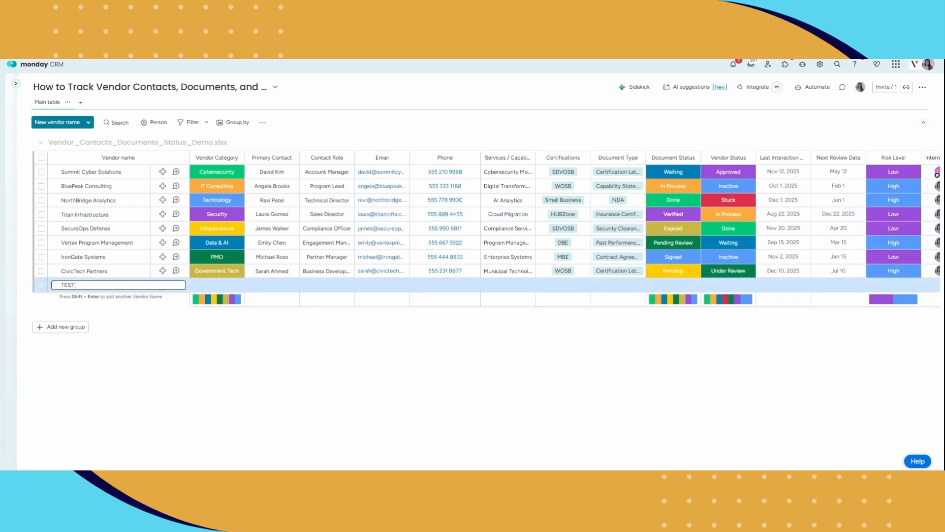
pyautogui.write(' VENDOR COLUTIONS')
pyautogui.press('Return')
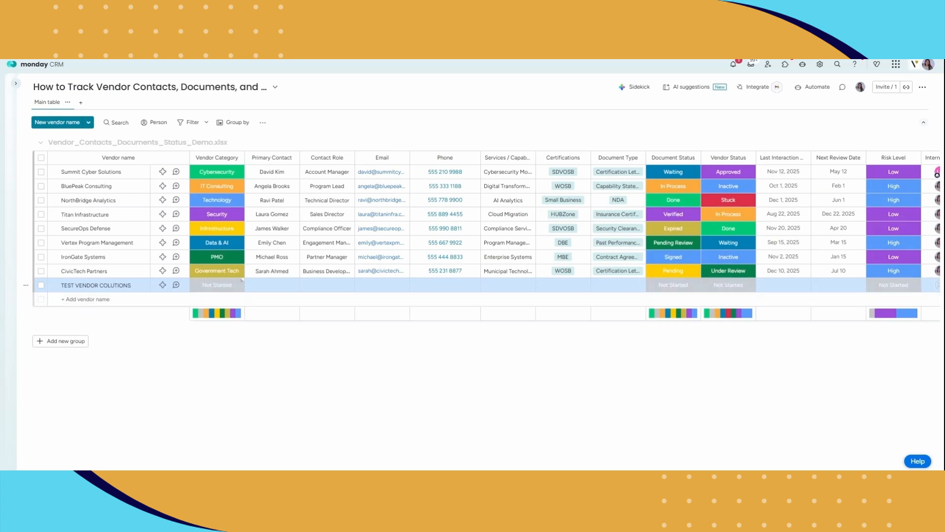
pyautogui.click(215, 287)
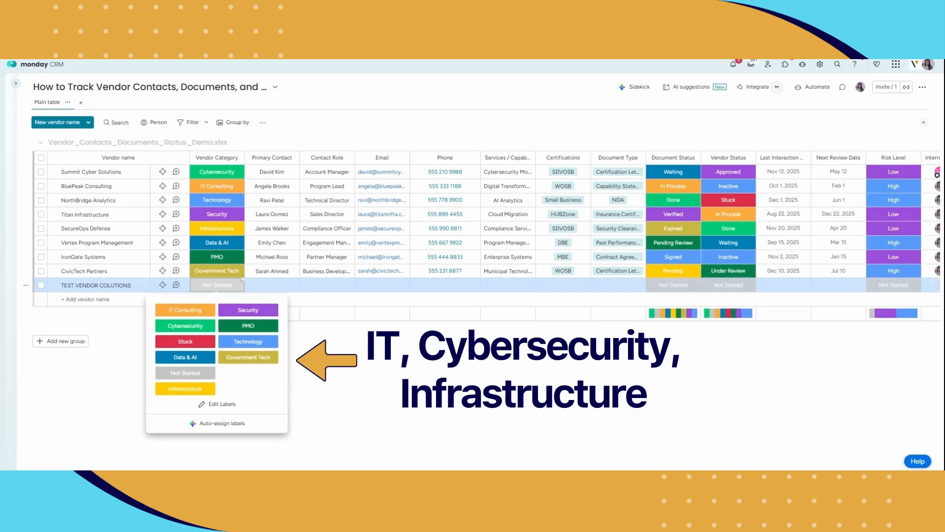
pyautogui.click(241, 310)
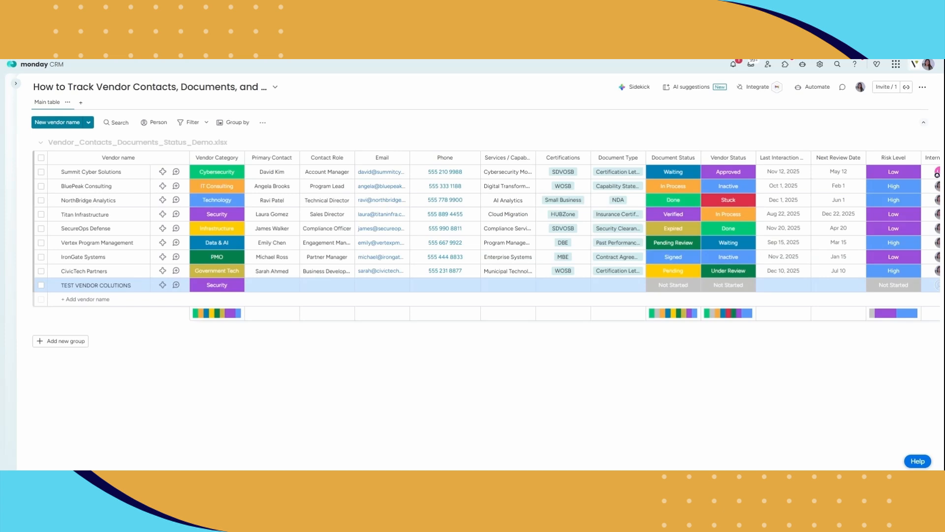
# Fill in TEST as both the primary contact and the contact role for the TEST VENDOR COLUTIONS row.
pyautogui.click(271, 285)
pyautogui.write('TEST')
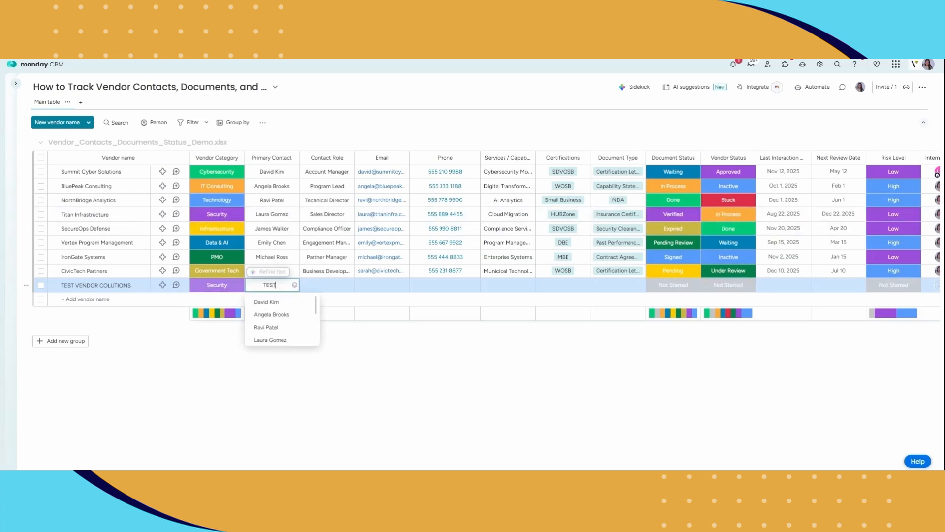
pyautogui.press('Return')
pyautogui.click(327, 284)
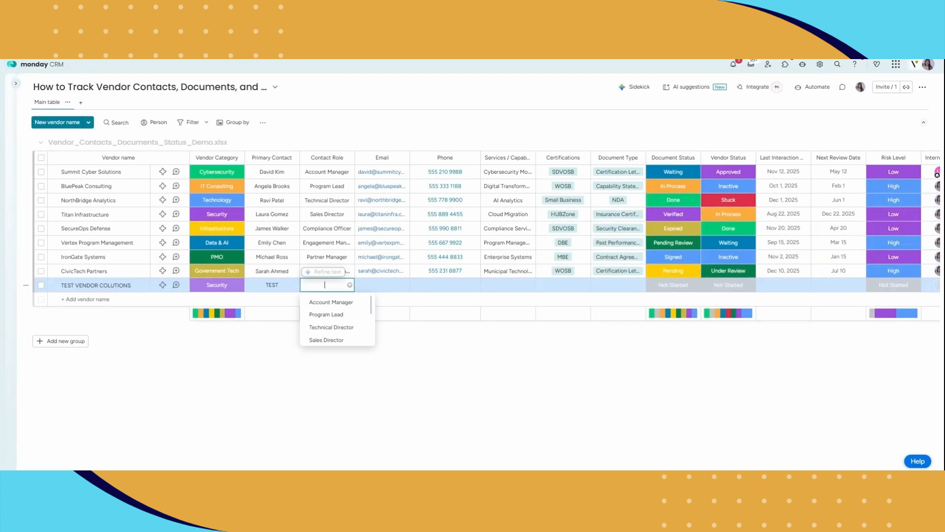
pyautogui.write('TEST')
pyautogui.press('Return')
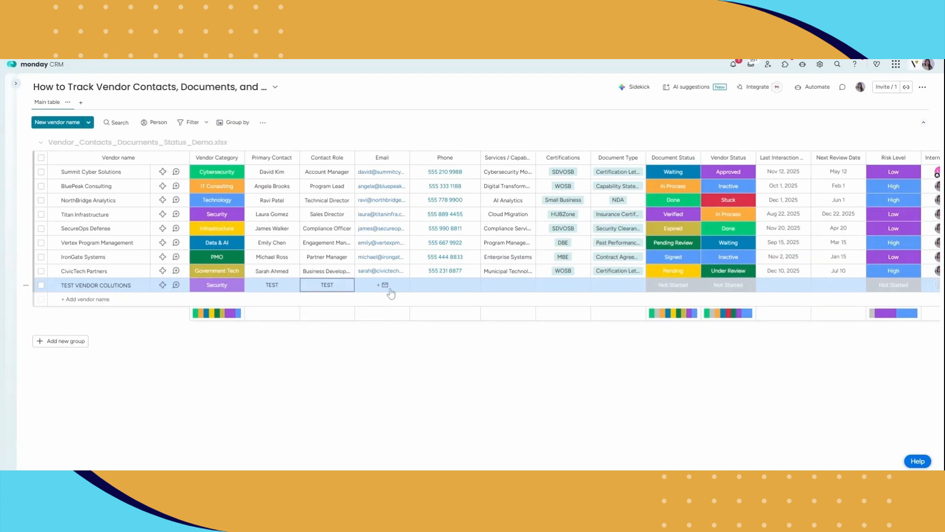
# Enter the contact's email address and phone number for the test vendor.
pyautogui.click(389, 288)
pyautogui.write('TEST')
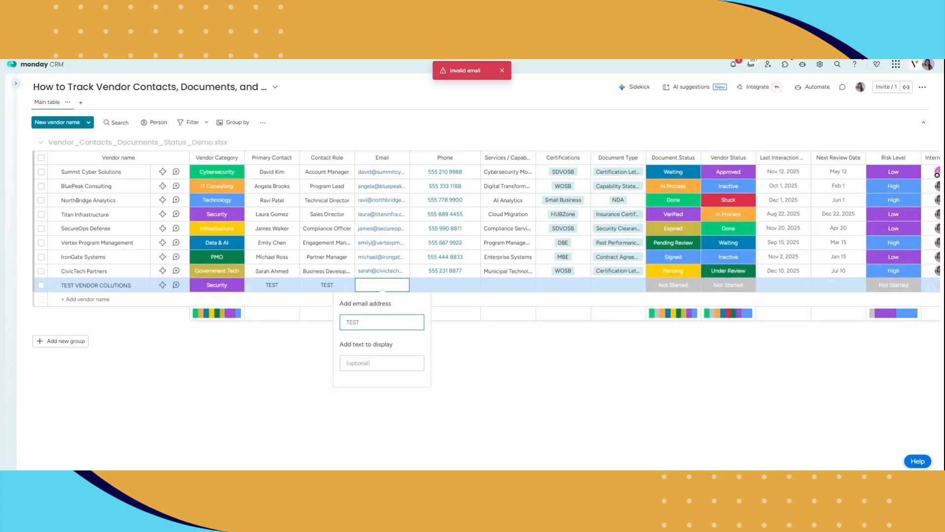
pyautogui.write('@')
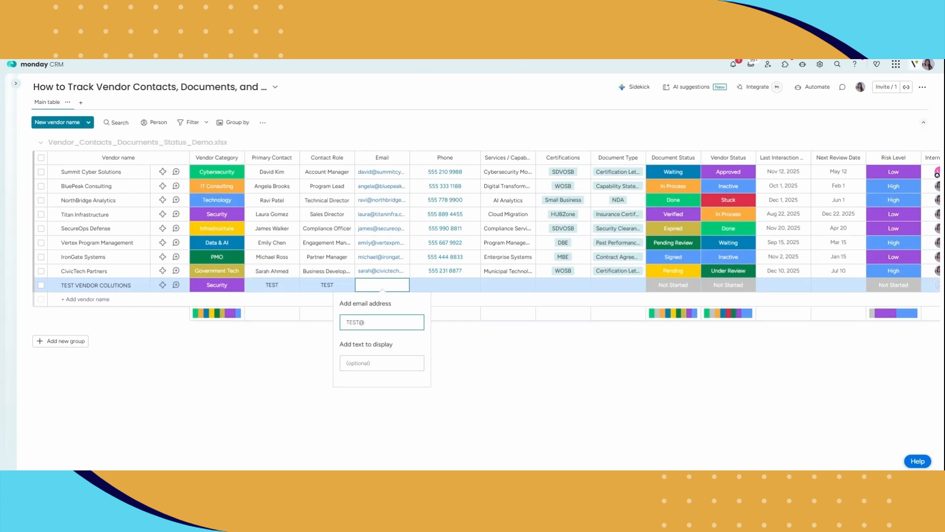
pyautogui.write('GMAIL.COM')
pyautogui.press('Return')
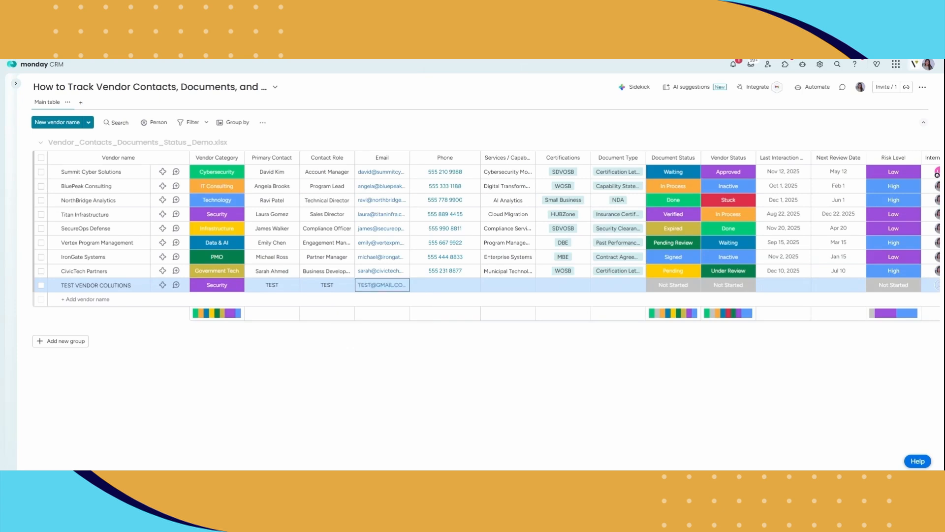
pyautogui.click(427, 290)
pyautogui.write('00')
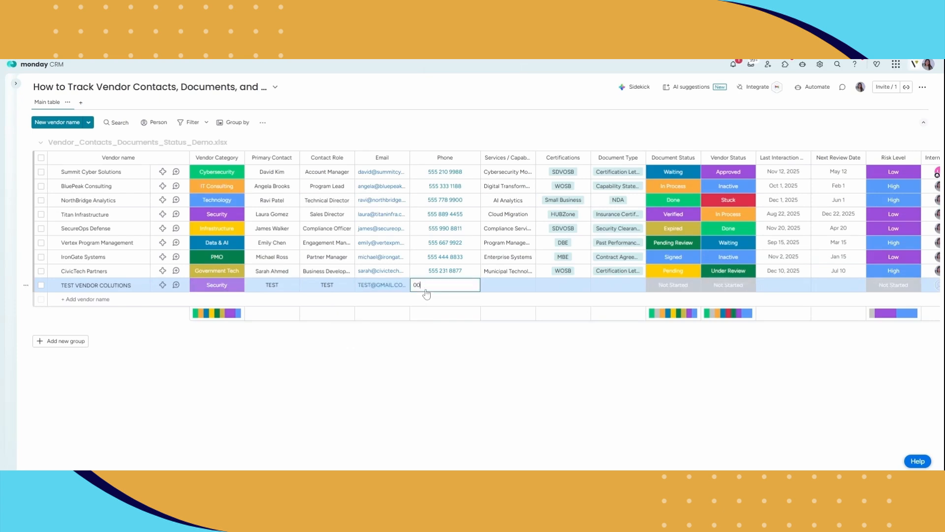
pyautogui.write('00000000')
pyautogui.press('Return')
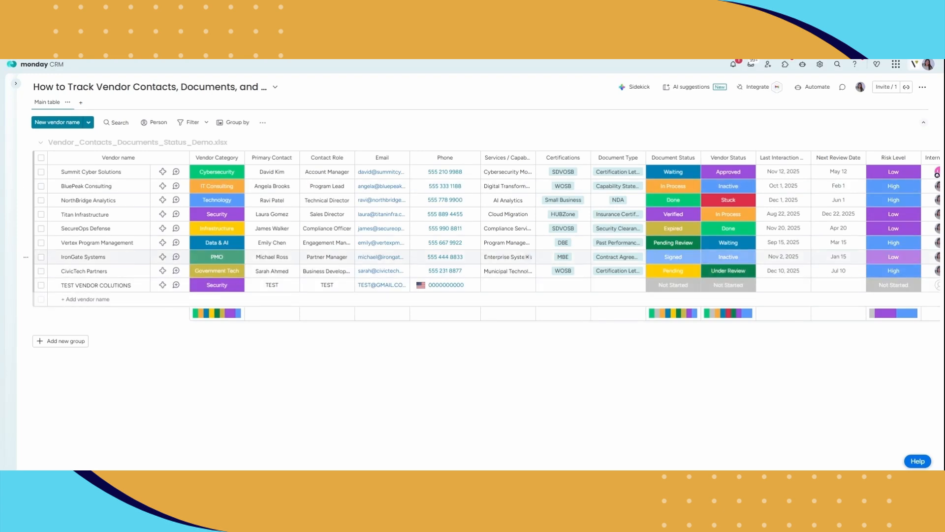
# Give the test vendor the same cybersecurity service entry as Summit Cyber Solutions and the HUBZone certification.
pyautogui.click(507, 284)
pyautogui.click(536, 302)
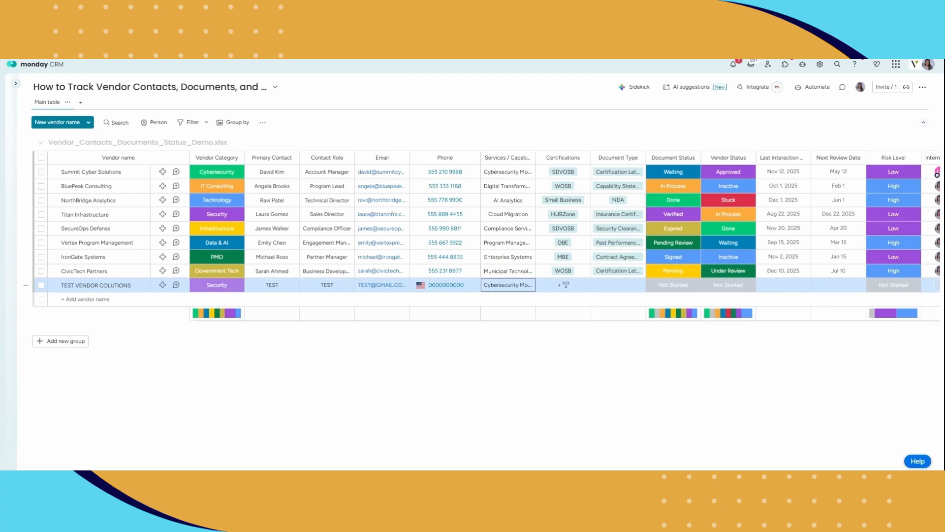
pyautogui.click(566, 287)
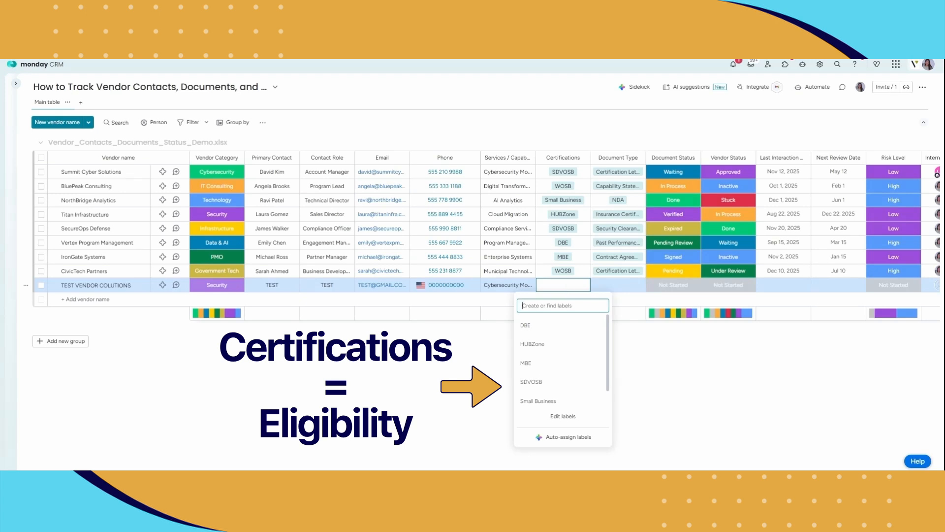
pyautogui.click(564, 345)
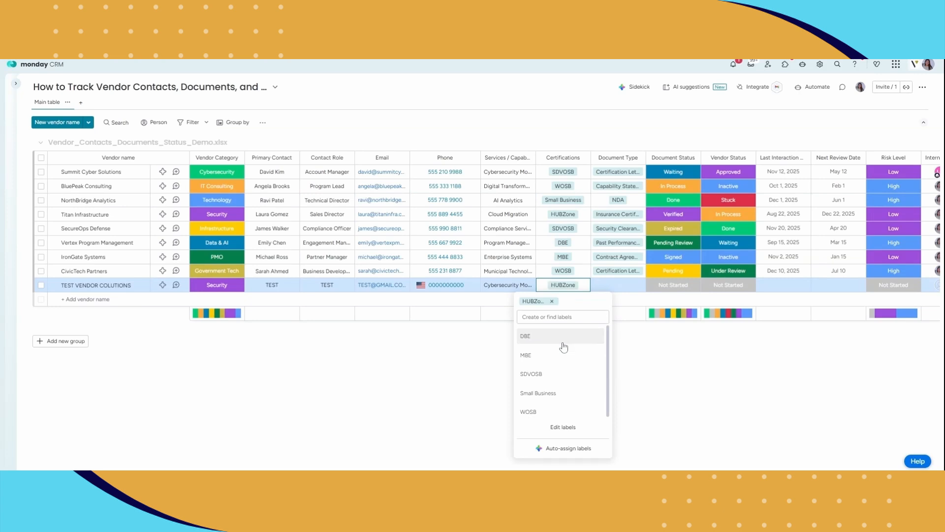
pyautogui.click(348, 463)
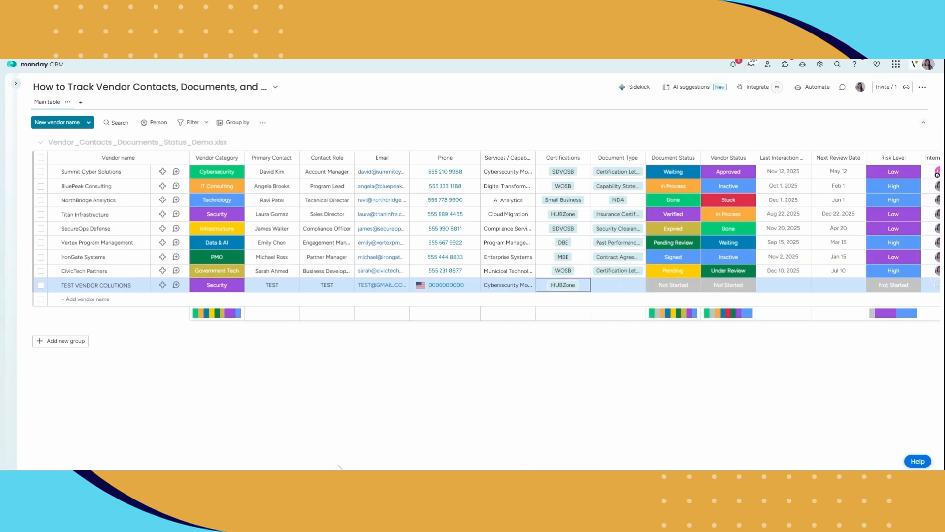
# Set the test vendor's document type to Certification Letter.
pyautogui.hscroll(5, 492, 227)
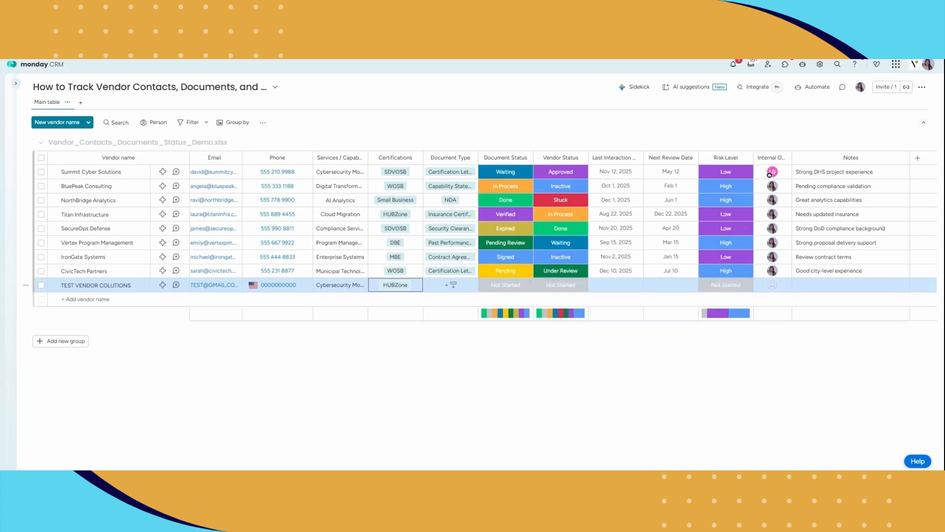
pyautogui.click(460, 289)
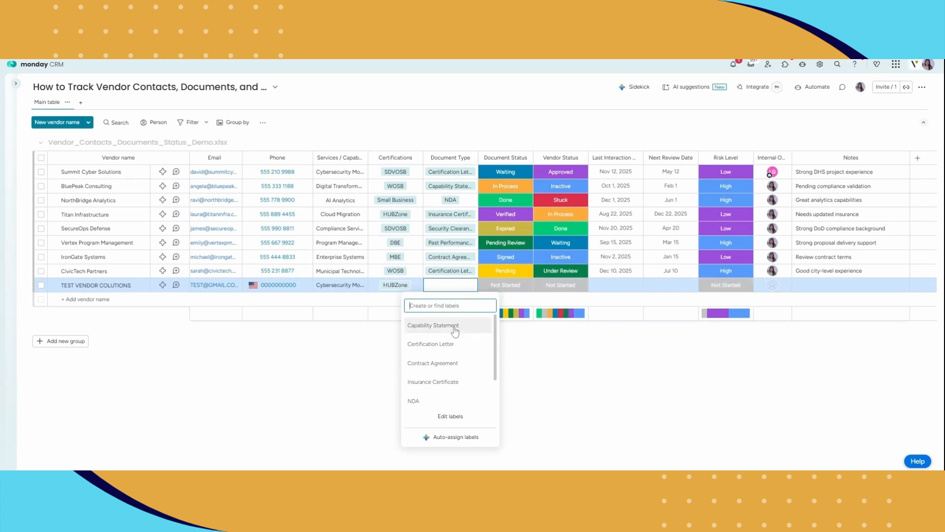
pyautogui.click(455, 350)
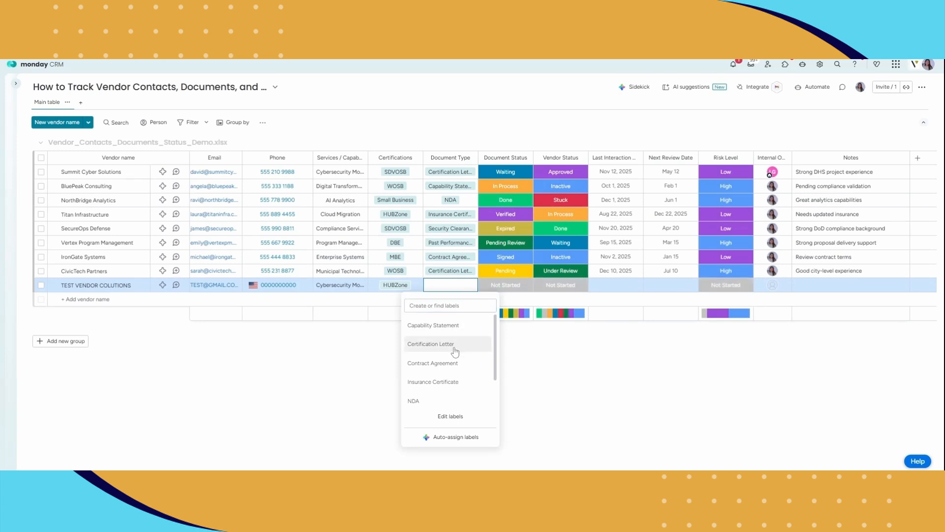
pyautogui.click(581, 382)
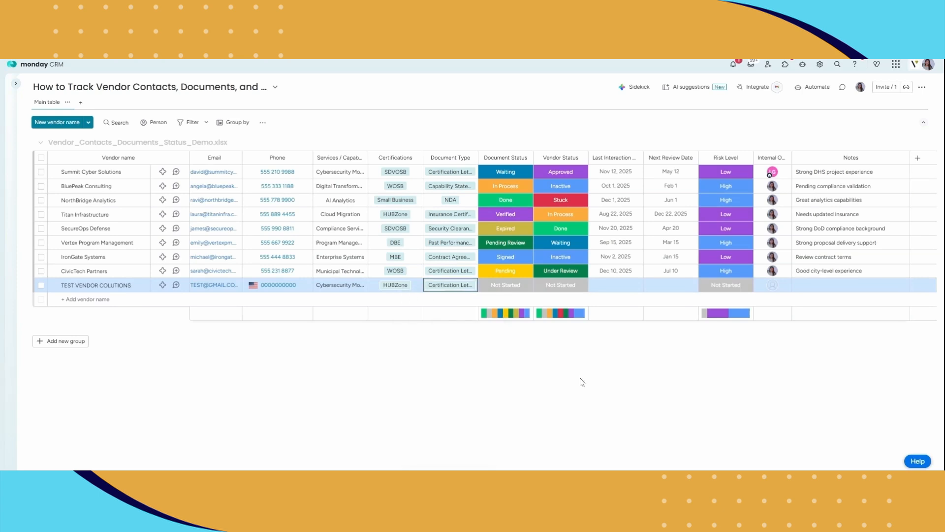
# Set the test vendor's document status to Verified and its vendor status to In Process.
pyautogui.click(523, 289)
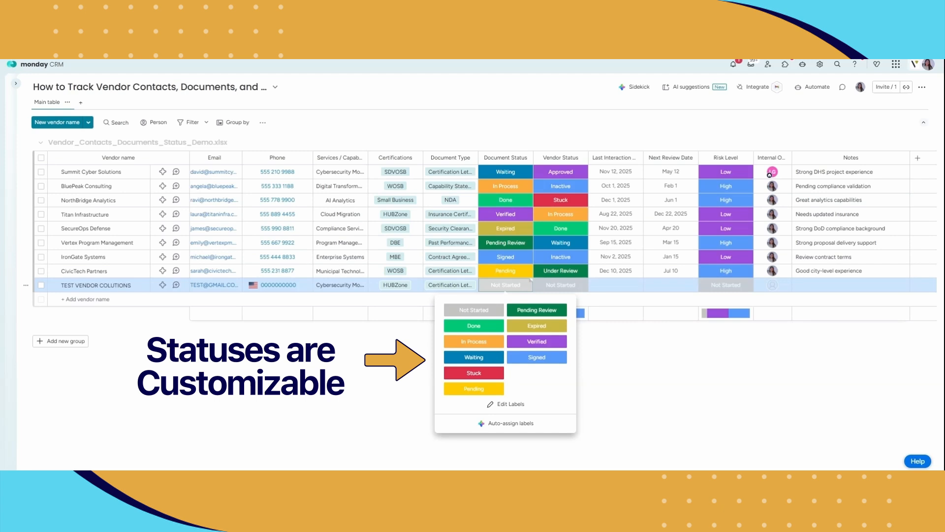
pyautogui.click(540, 343)
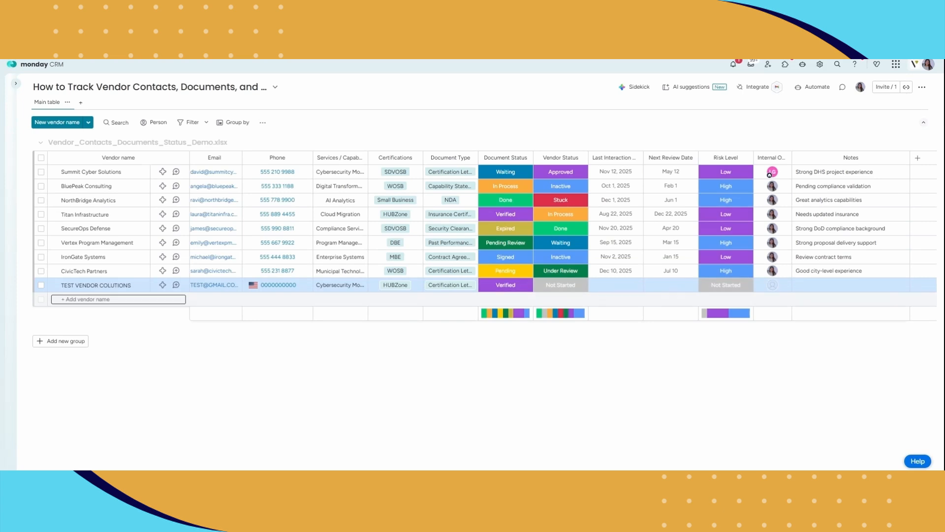
pyautogui.click(565, 288)
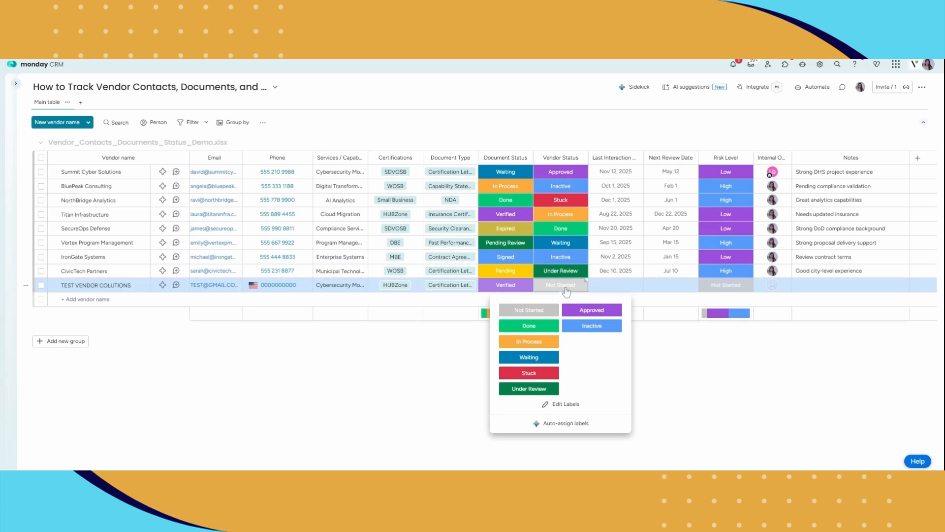
pyautogui.click(545, 341)
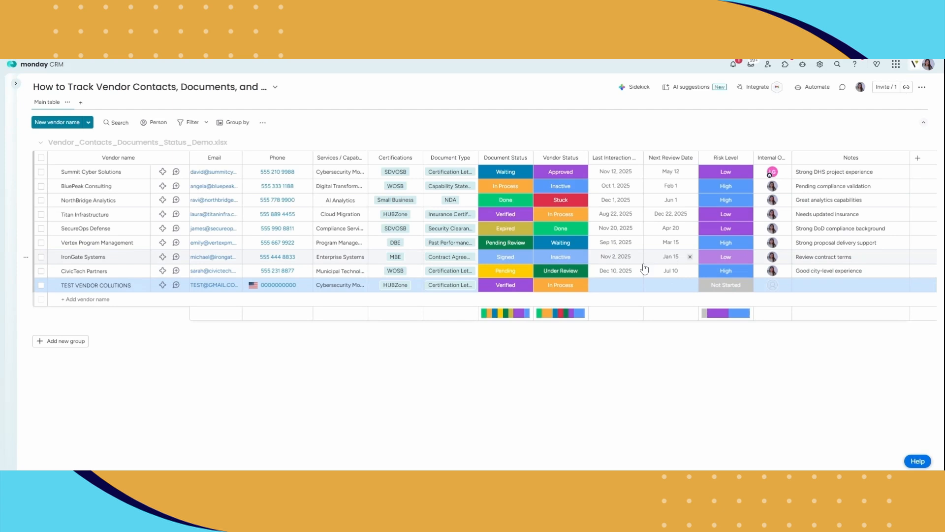
# Set the test vendor's last interaction date to February 18, 2026 and its next review date to April 22, 2026.
pyautogui.click(625, 287)
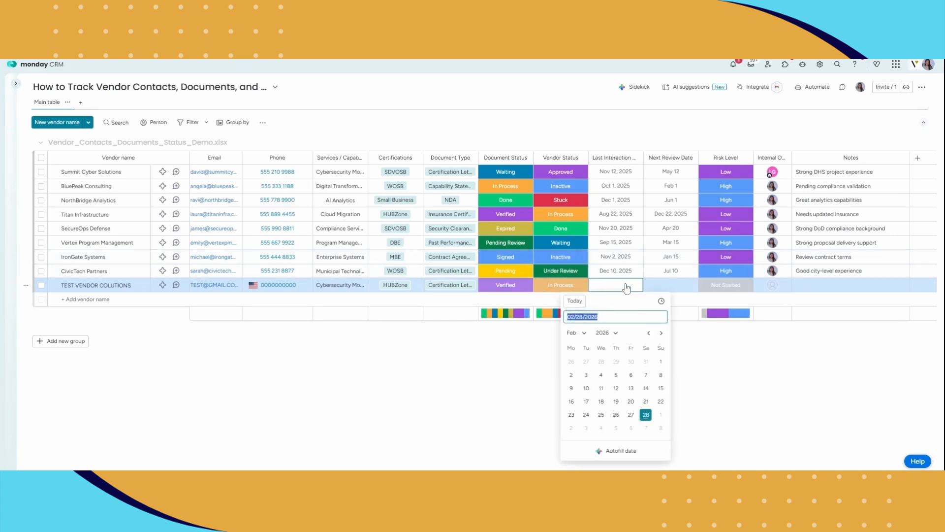
pyautogui.click(601, 402)
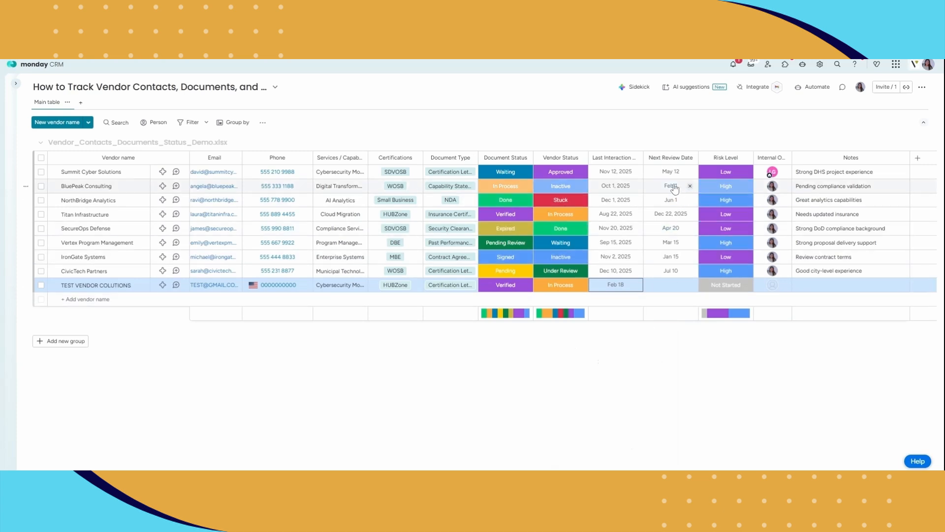
pyautogui.click(674, 286)
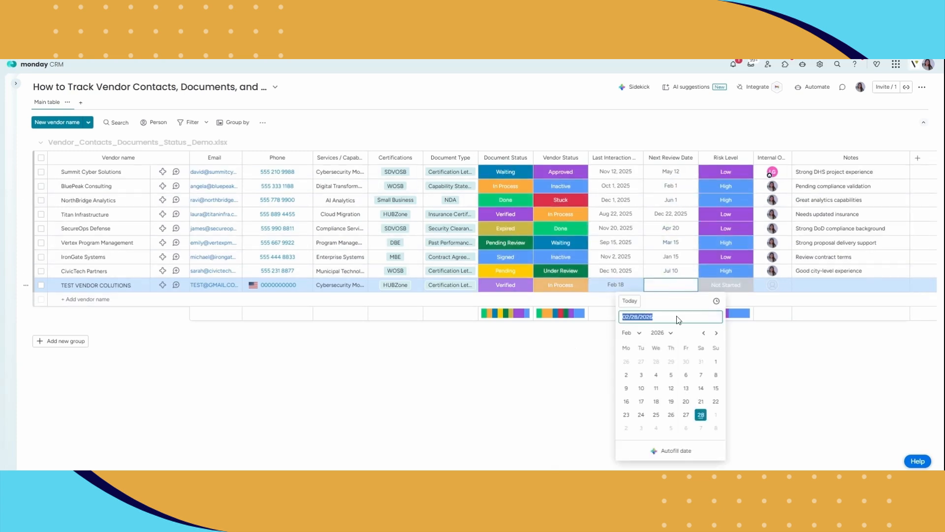
pyautogui.click(717, 335)
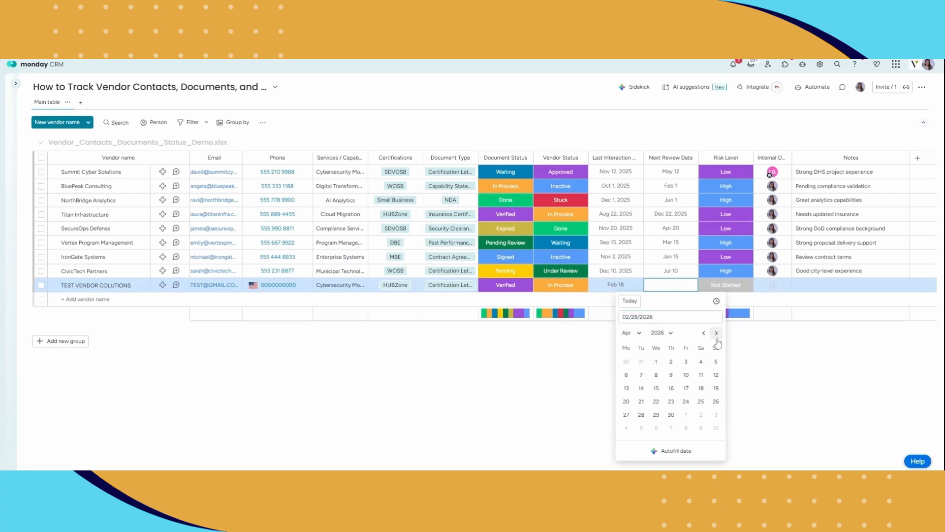
pyautogui.click(717, 334)
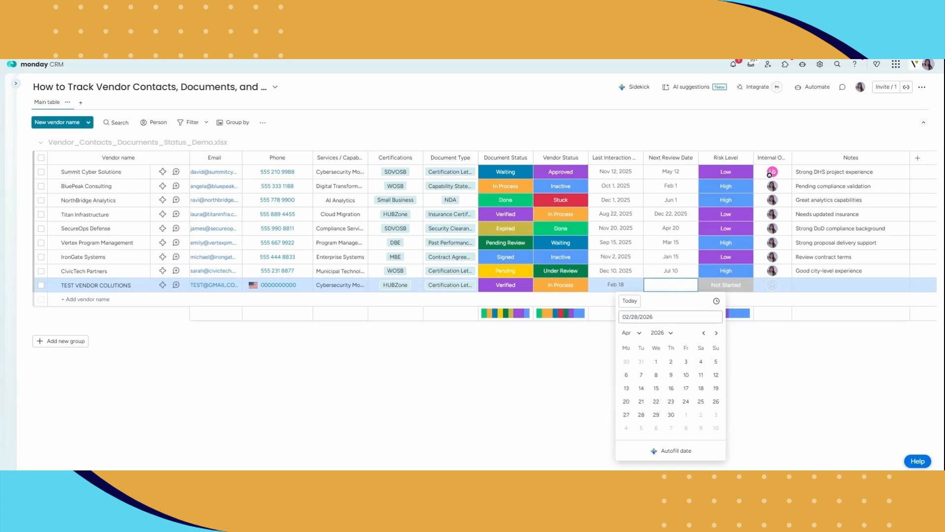
pyautogui.click(656, 401)
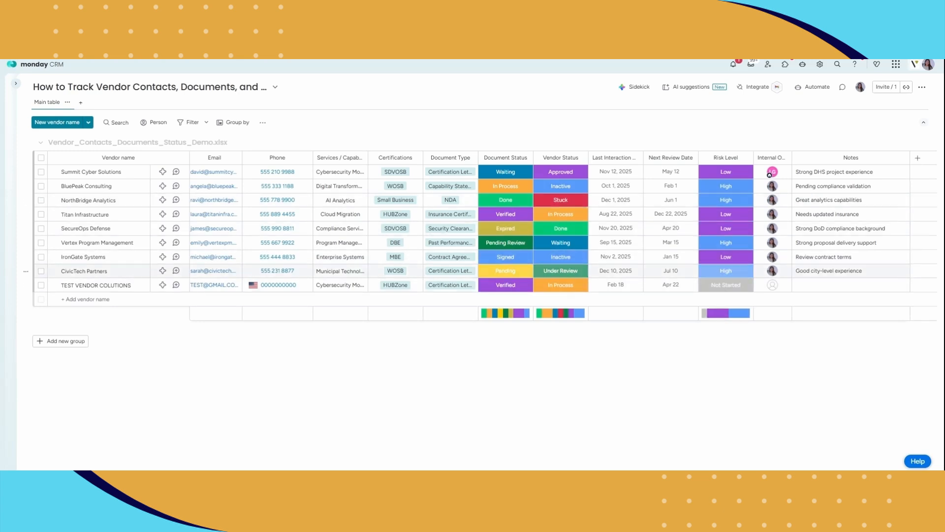
# Set the test vendor's risk level to High and assign the suggested Project Manager as its internal owner.
pyautogui.click(727, 287)
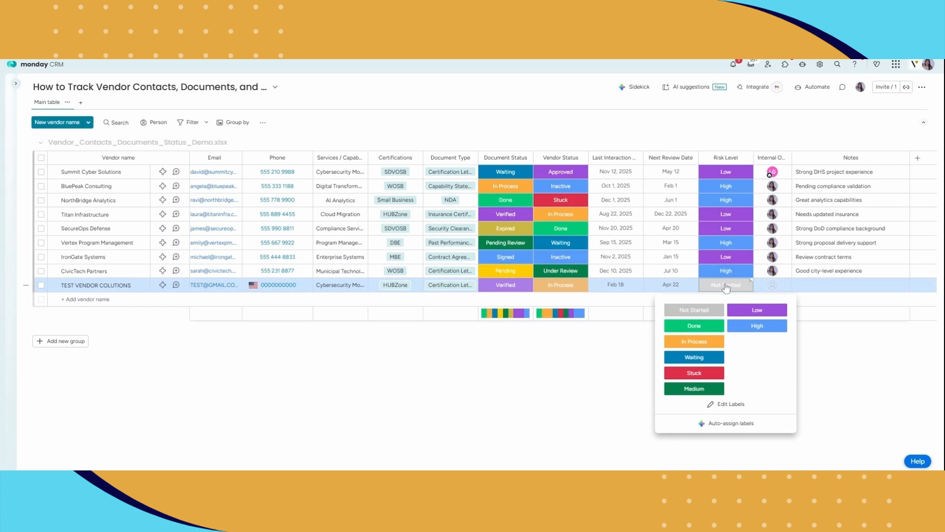
pyautogui.click(746, 327)
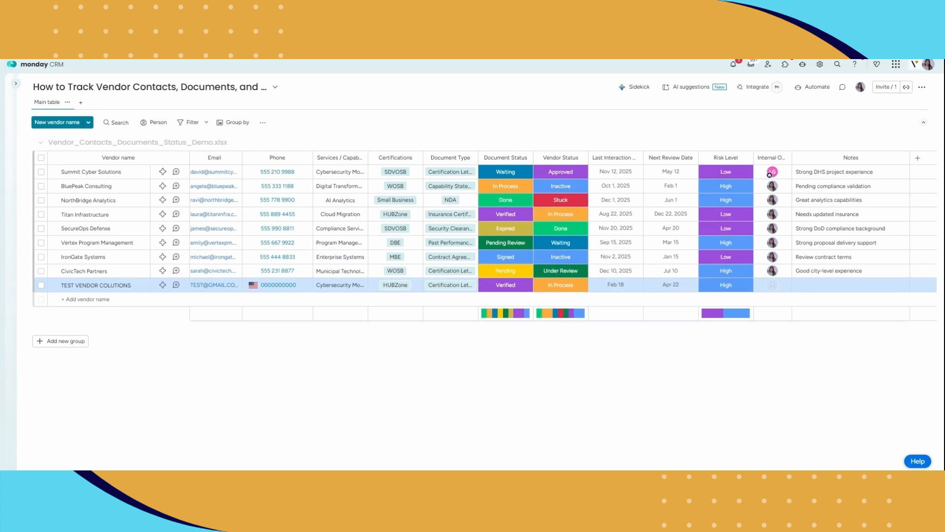
pyautogui.click(774, 287)
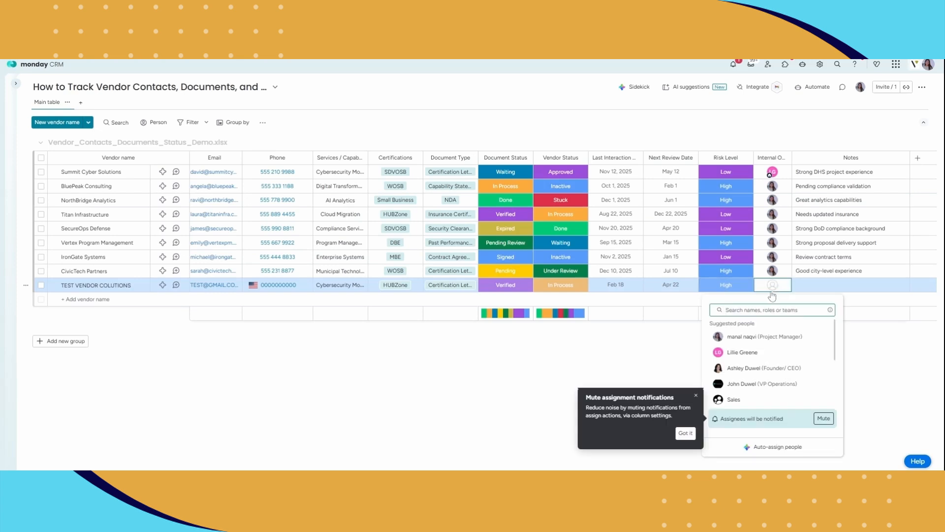
pyautogui.click(752, 340)
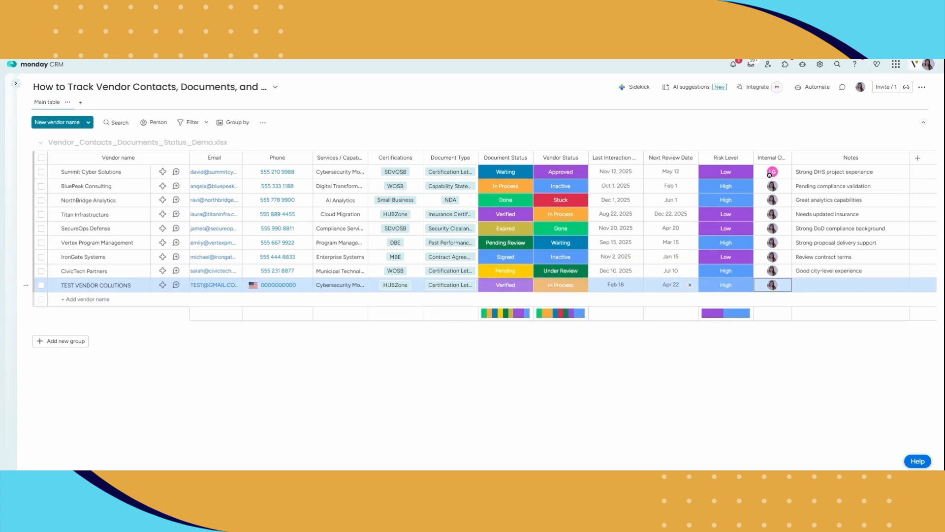
# Add the note TEST to the test vendor's row.
pyautogui.click(840, 289)
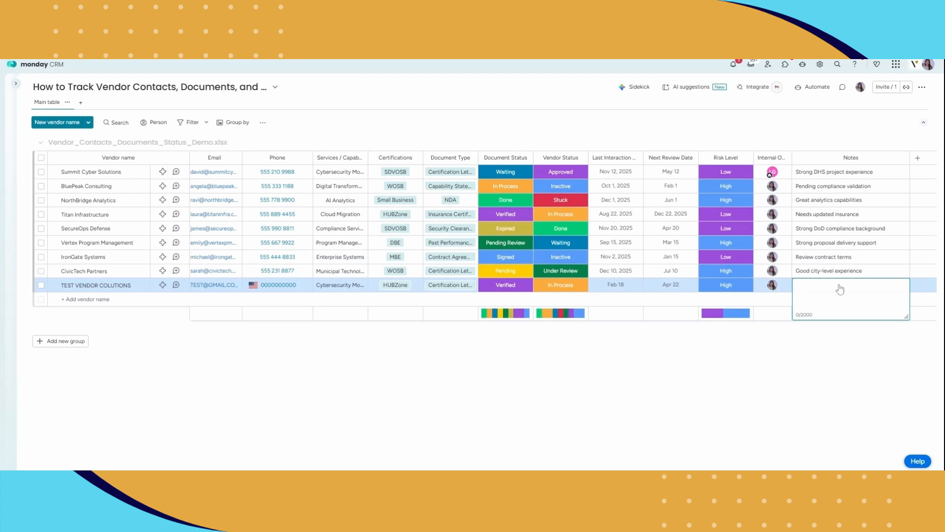
pyautogui.write('TEST')
pyautogui.click(723, 384)
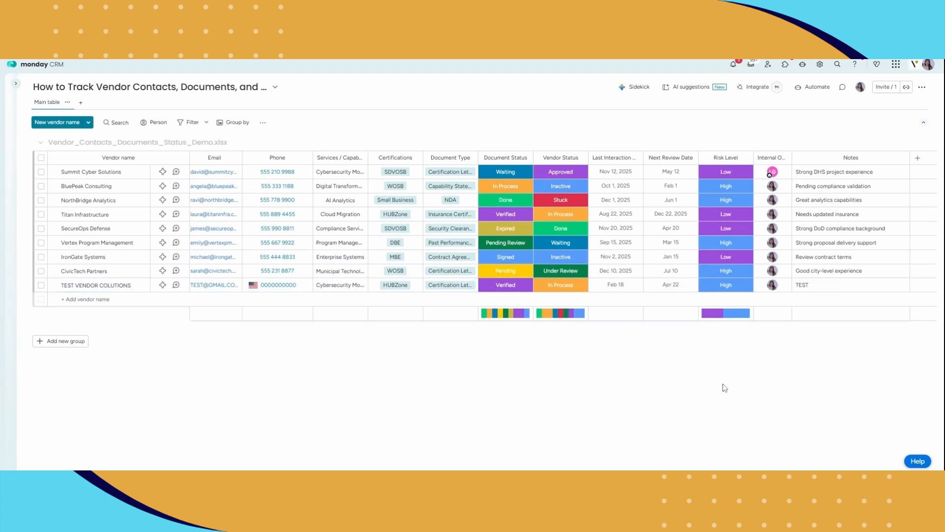
pyautogui.hscroll(-3, 561, 237)
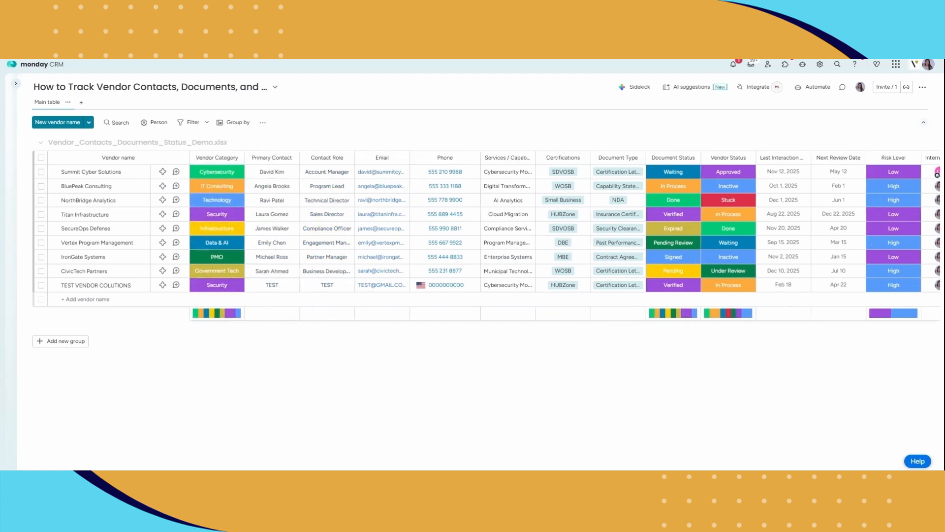